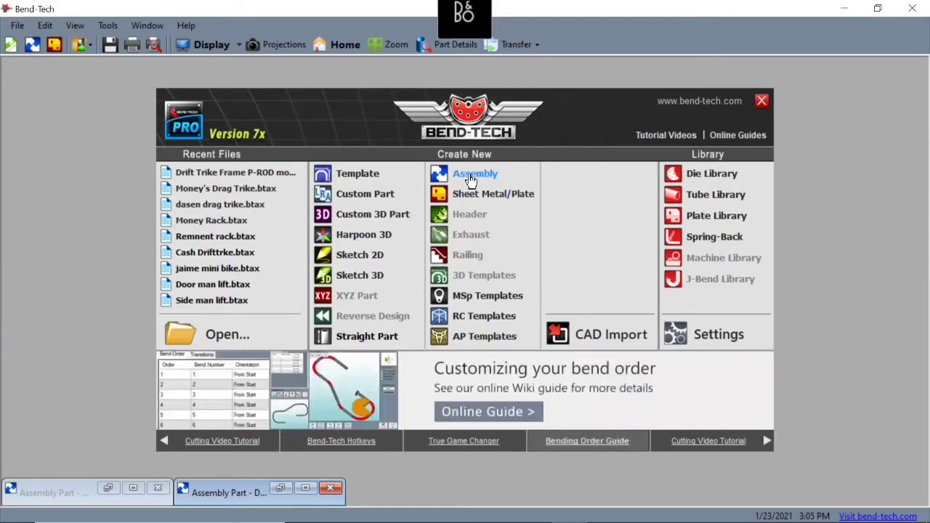
Create a new assembly, Assembly Part - 1, and maximize it to fill the program window
click(469, 174)
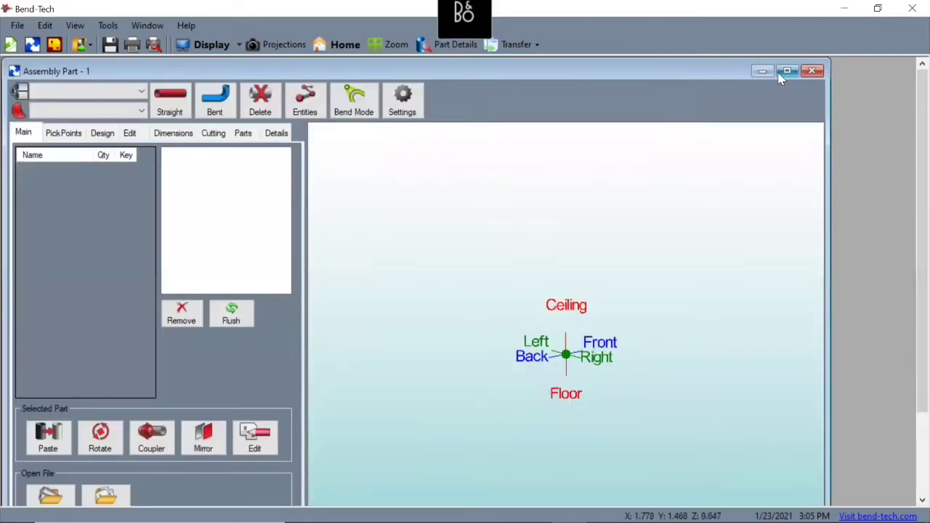
click(783, 72)
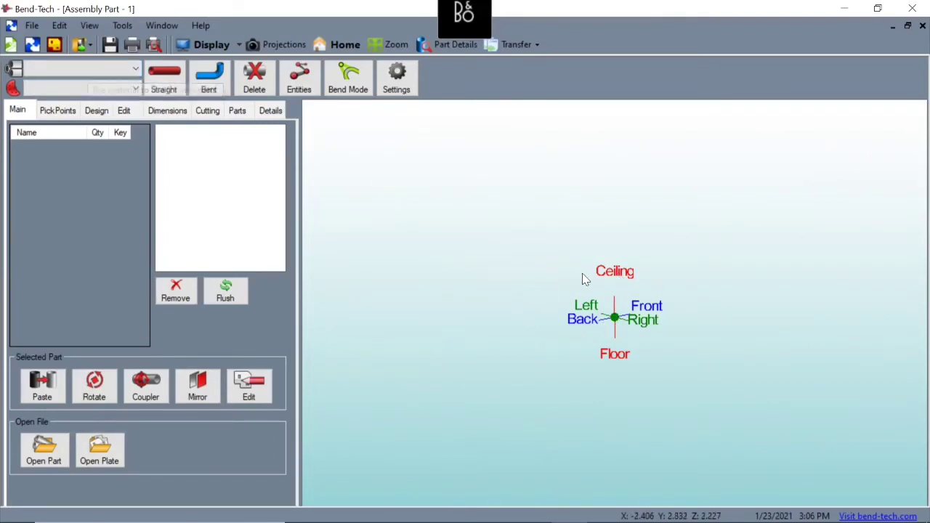
Set aside Assembly Part - 1, bring up the Drift Trike Frame assembly, and orbit it through several 3D angles
click(893, 27)
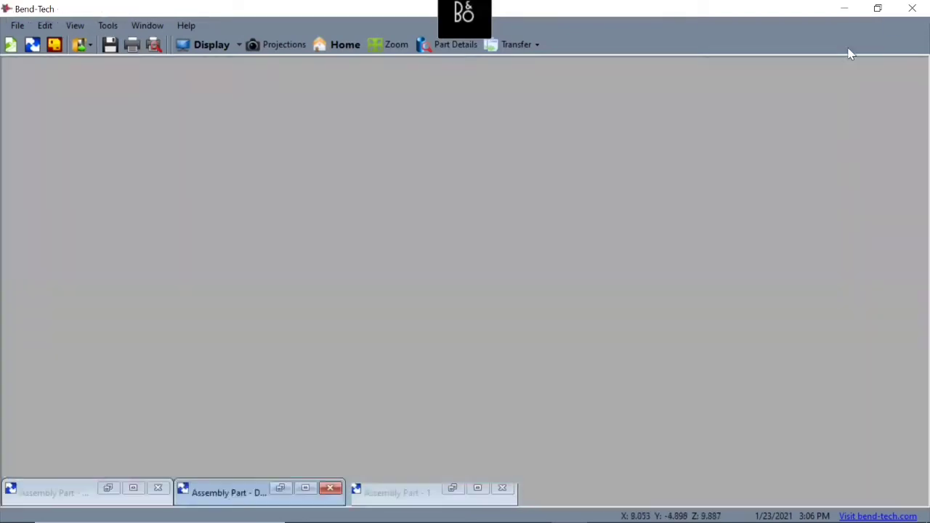
click(304, 489)
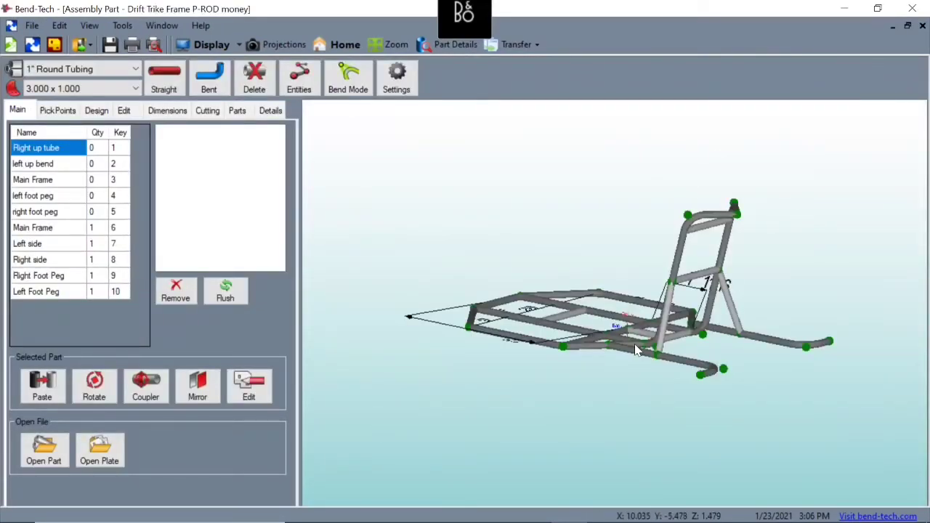
scroll(633, 348, up, 6)
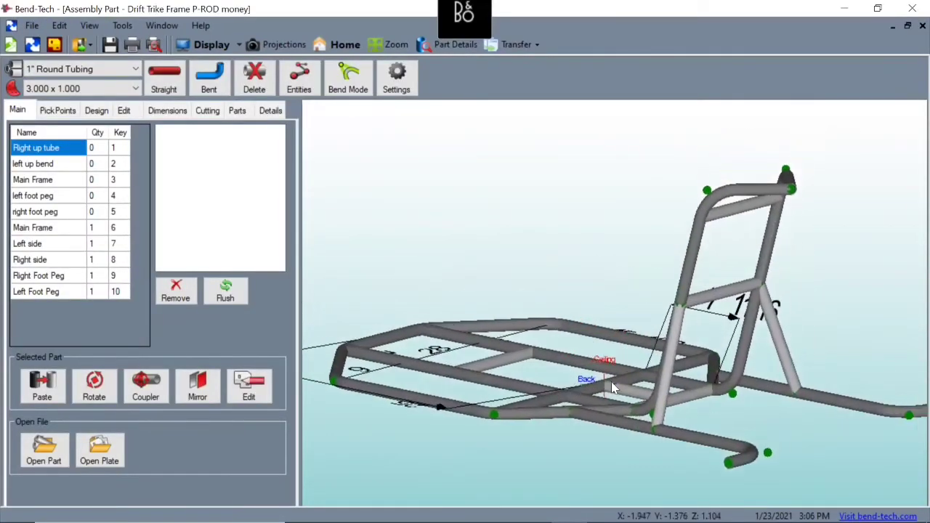
middle_drag(614, 383, 581, 363)
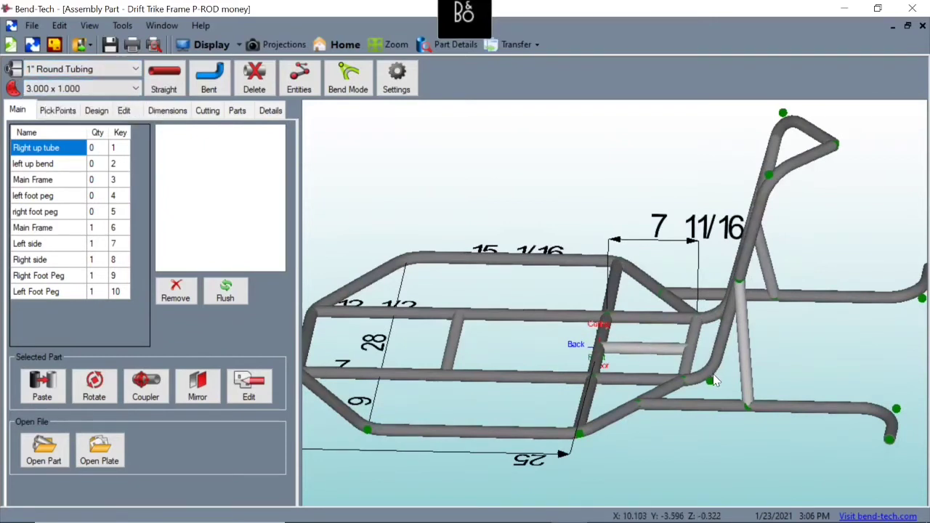
mouse_move(714, 380)
middle_down()
mouse_move(668, 371)
mouse_move(711, 377)
middle_up()
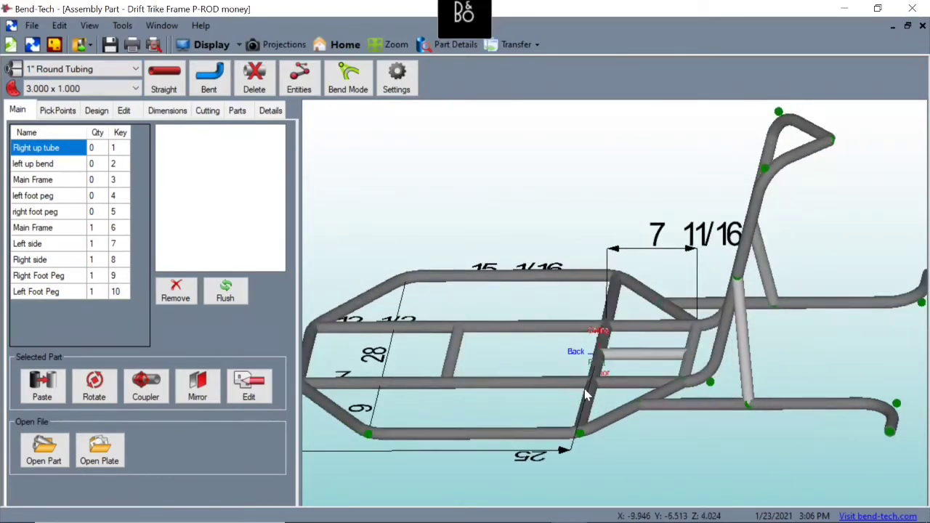
middle_drag(587, 395, 587, 395)
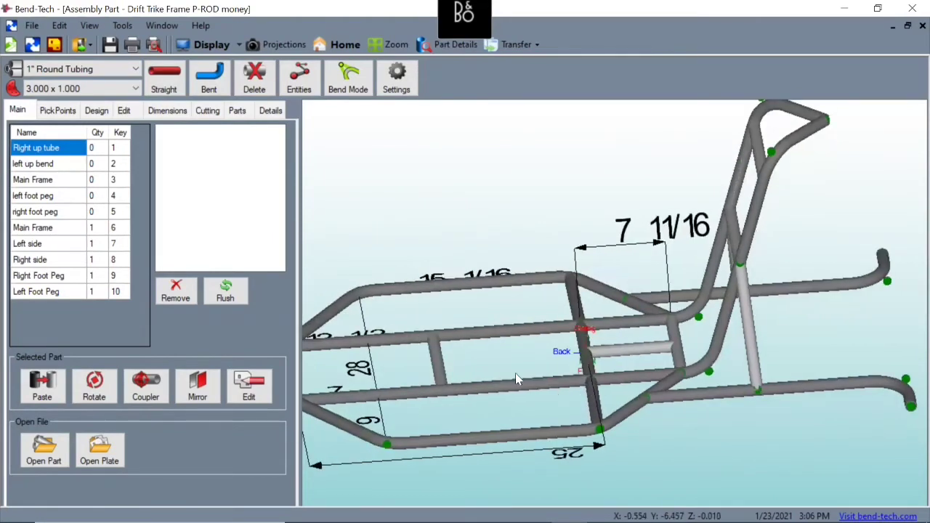
middle_drag(515, 373, 547, 392)
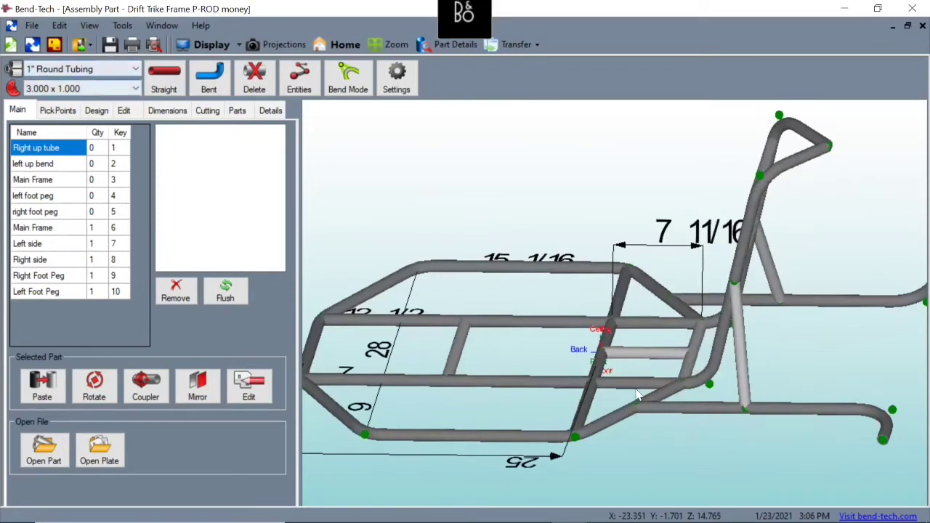
middle_drag(774, 242, 731, 279)
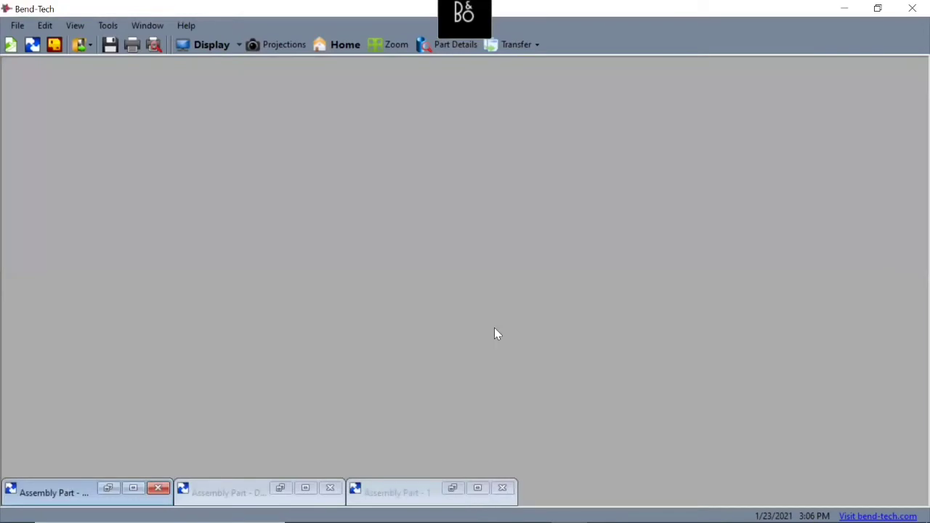
Restore Assembly Part - 1, then choose 1" Round Tubing as the material and the 3.000 x 1.000 die
click(477, 488)
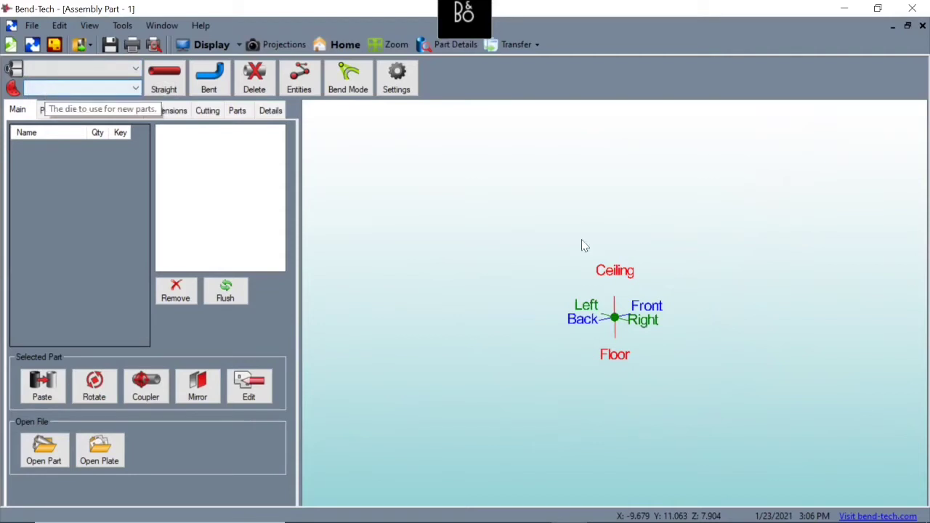
click(50, 70)
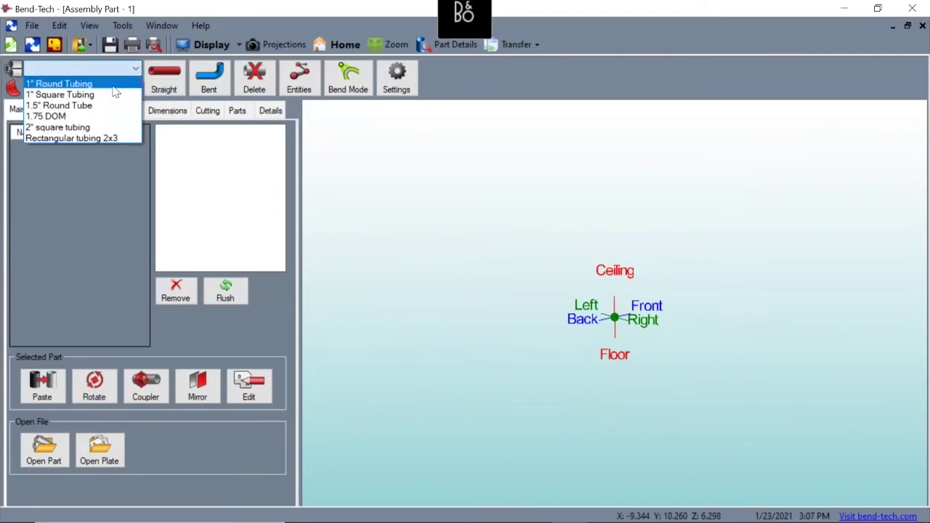
click(9, 92)
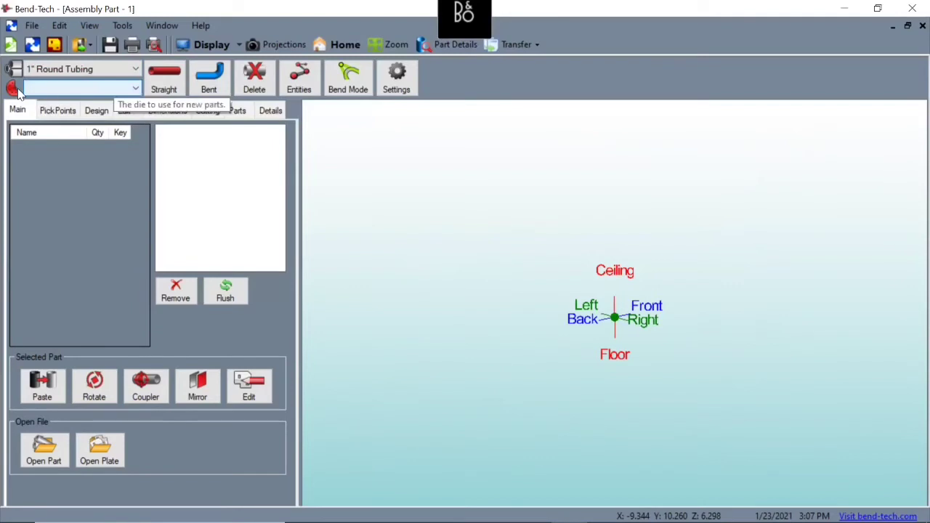
click(83, 89)
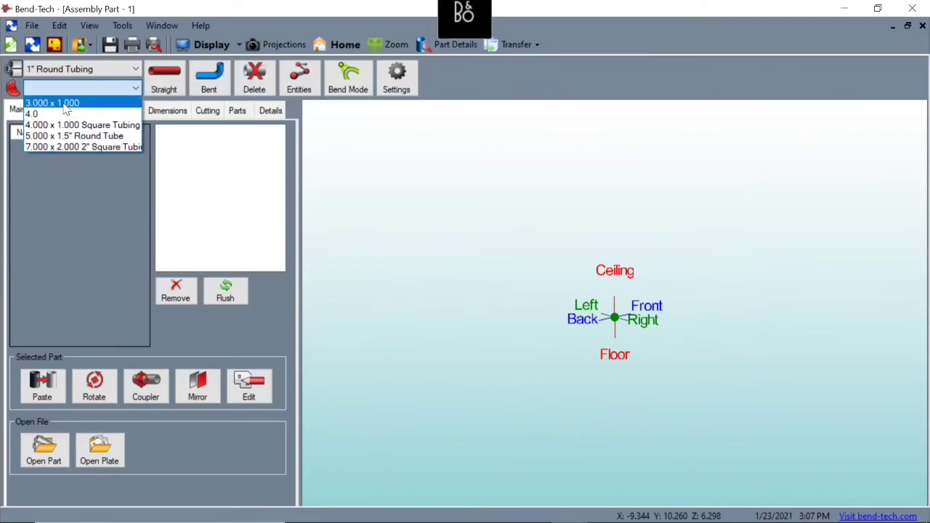
click(94, 105)
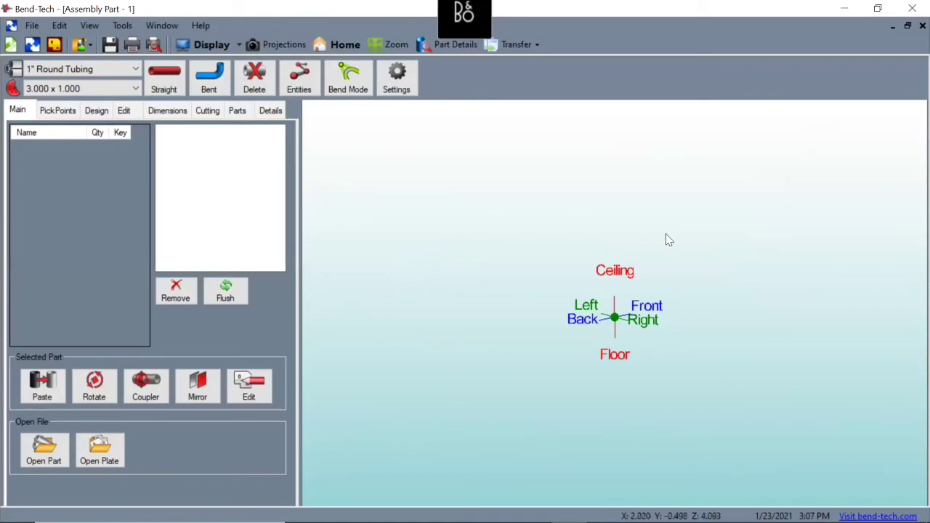
Switch to the PickPoints tools and orbit the view around the origin until left and right swap
click(58, 111)
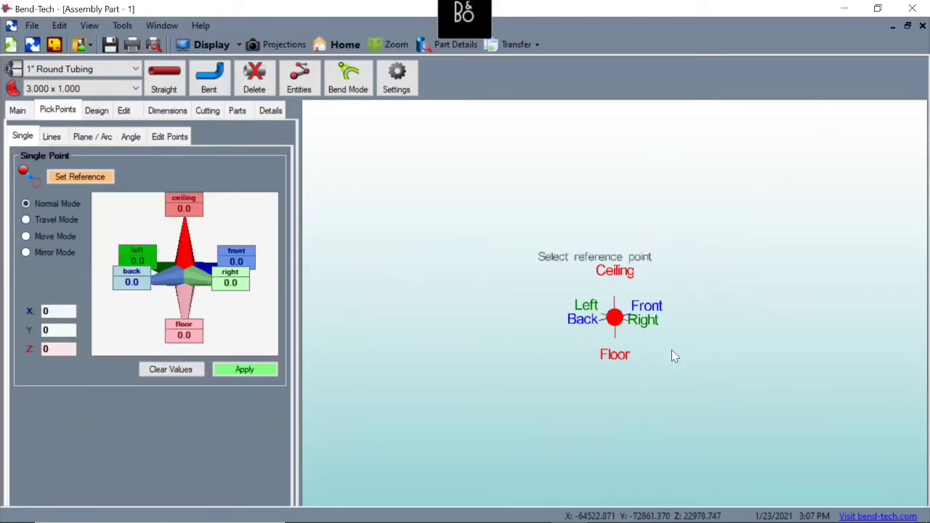
right_drag(657, 355, 631, 268)
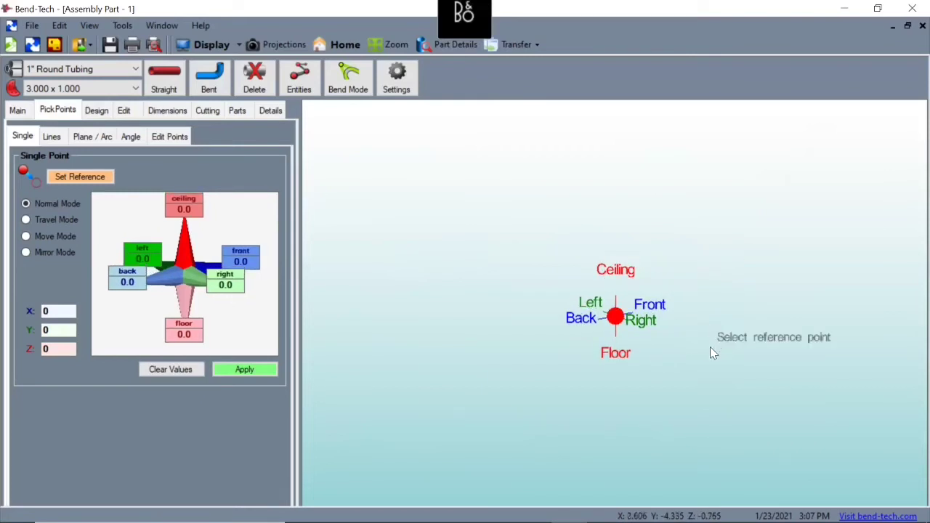
right_drag(666, 376, 661, 305)
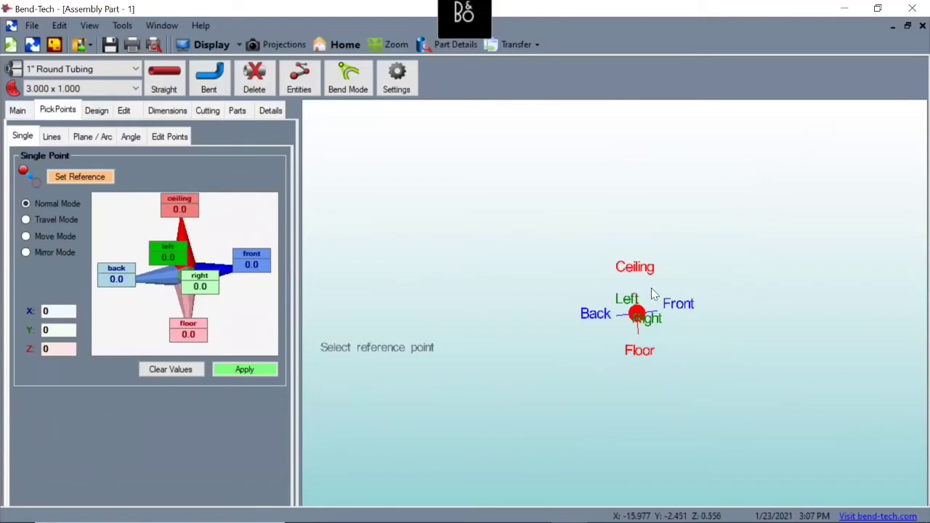
drag(660, 305, 635, 315)
Orbit further around the origin tri-star, then reset the view to its Home orientation
drag(570, 467, 571, 205)
drag(615, 292, 591, 181)
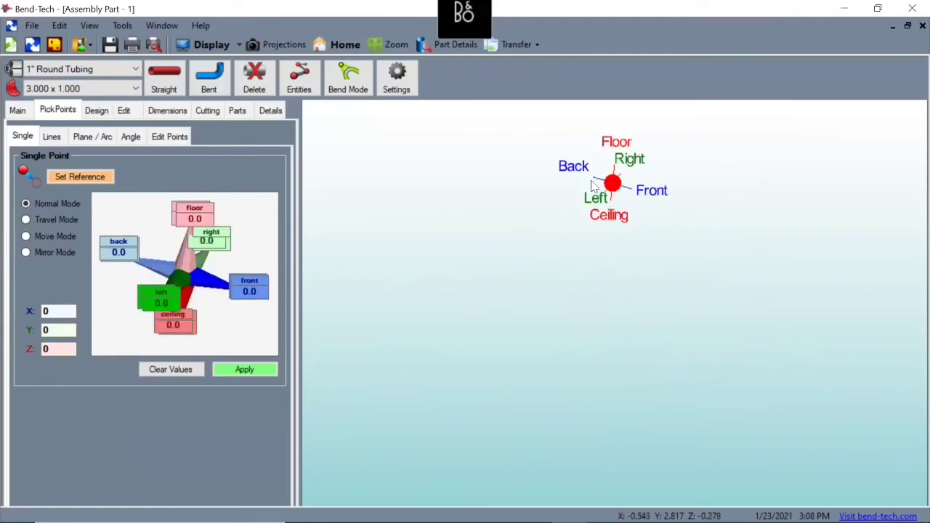
drag(602, 326, 554, 207)
drag(465, 228, 426, 197)
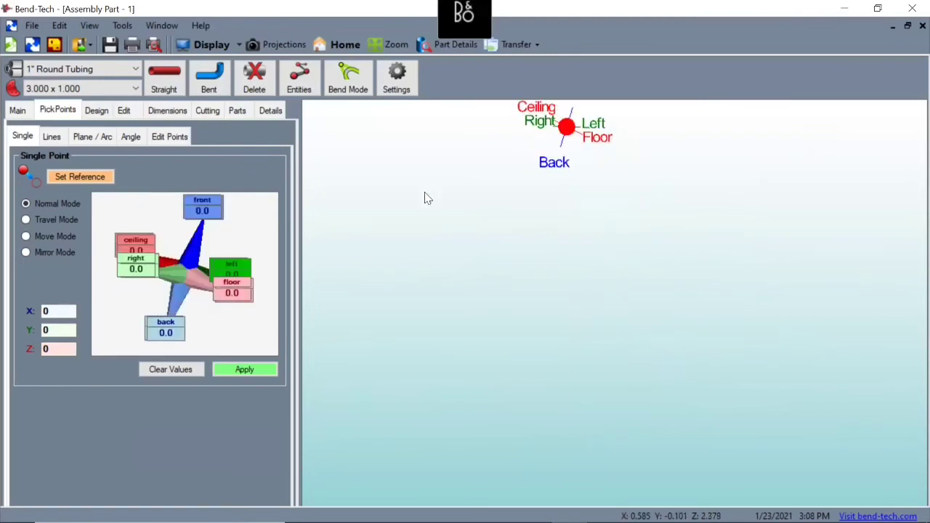
drag(734, 242, 735, 245)
drag(608, 210, 606, 201)
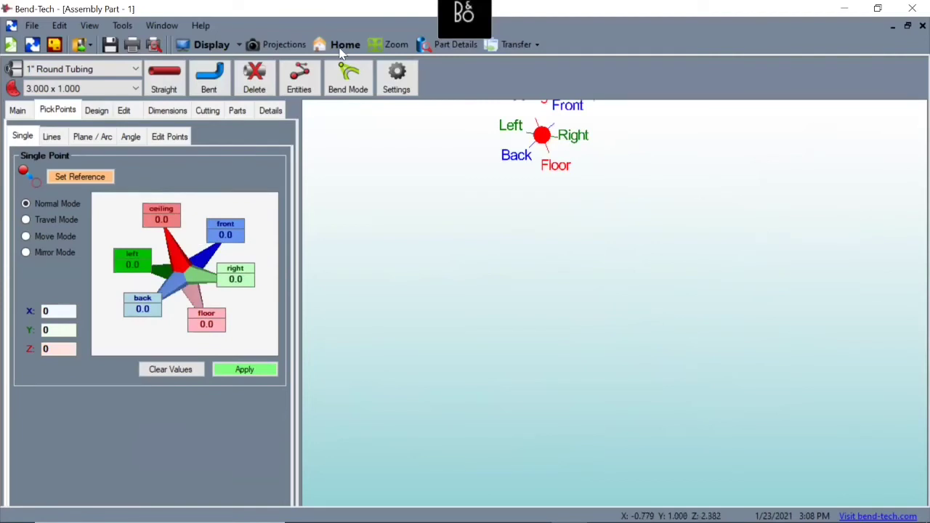
click(341, 48)
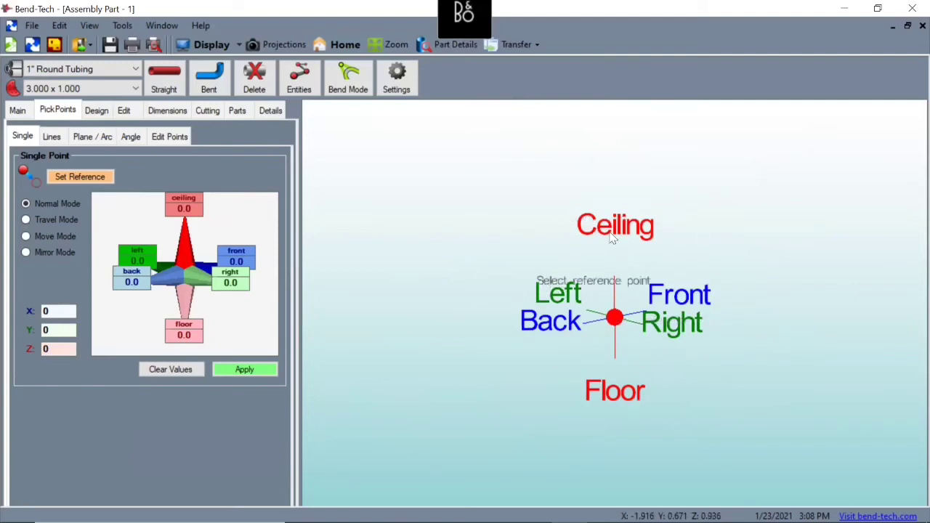
scroll(619, 232, up, 3)
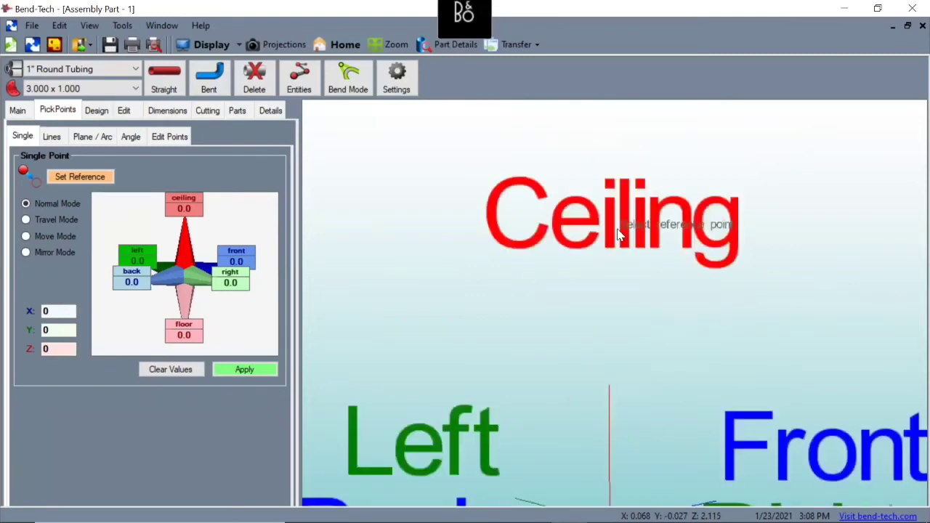
scroll(618, 233, down, 3)
scroll(619, 233, down, 3)
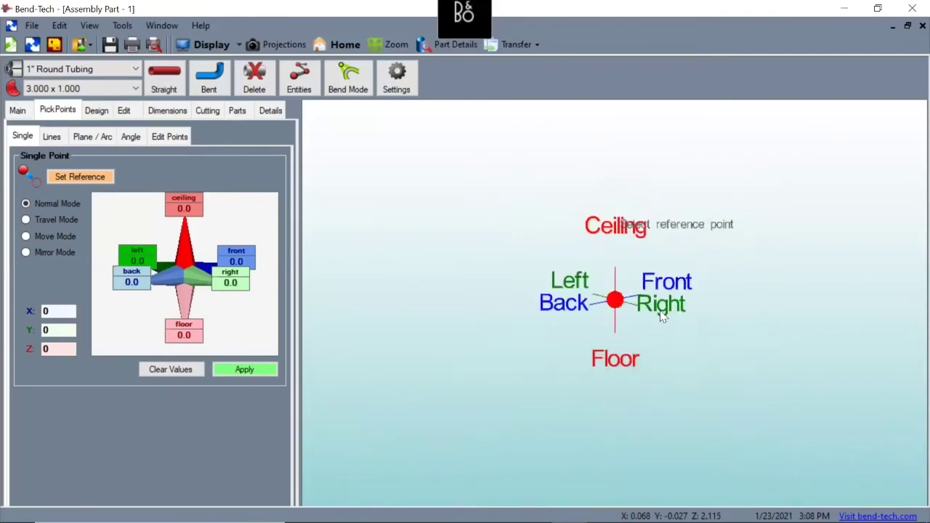
scroll(661, 313, up, 2)
scroll(662, 312, down, 3)
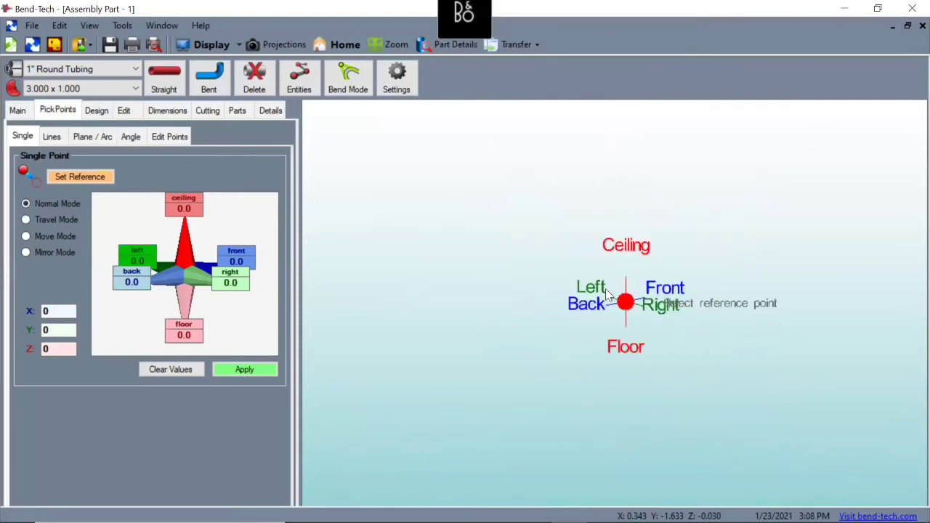
scroll(598, 295, down, 2)
scroll(597, 294, up, 3)
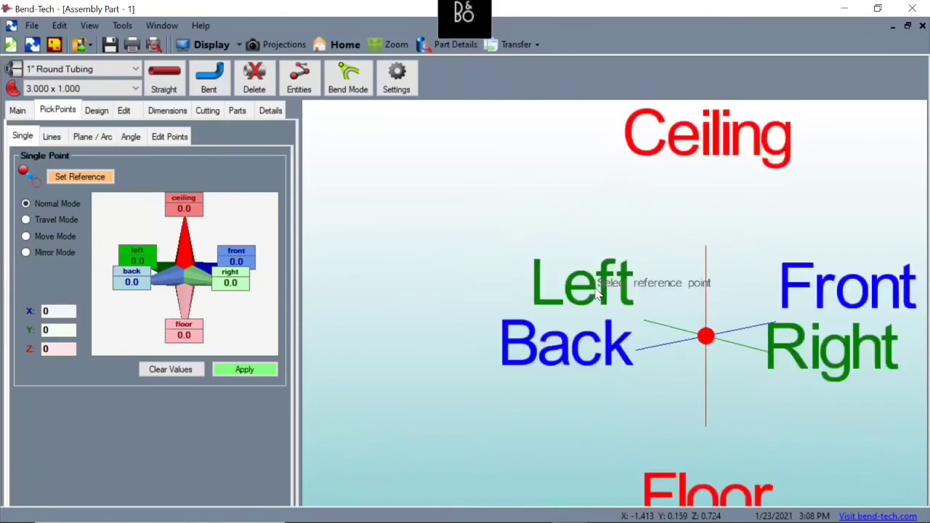
scroll(642, 313, up, 2)
scroll(664, 318, down, 3)
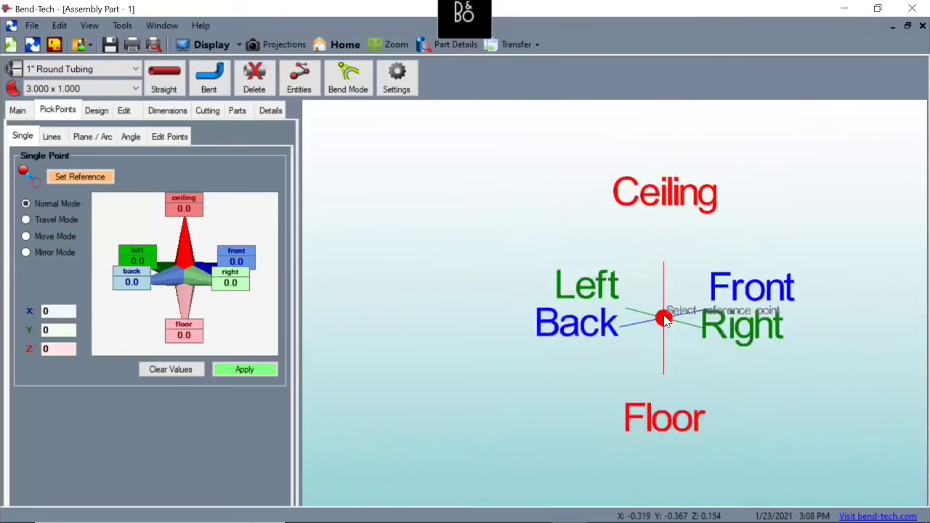
middle_drag(581, 314, 552, 310)
middle_drag(477, 295, 789, 291)
middle_drag(631, 301, 519, 347)
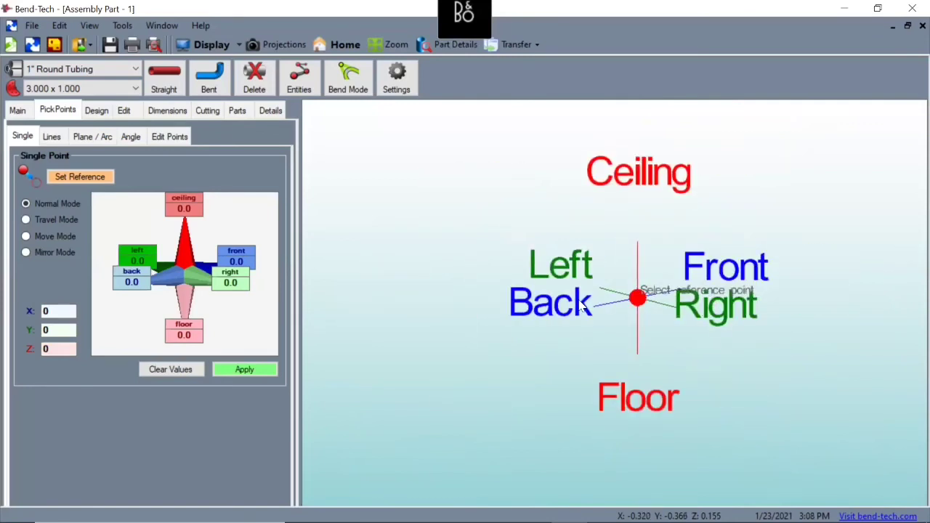
middle_drag(458, 339, 617, 276)
middle_drag(614, 332, 634, 335)
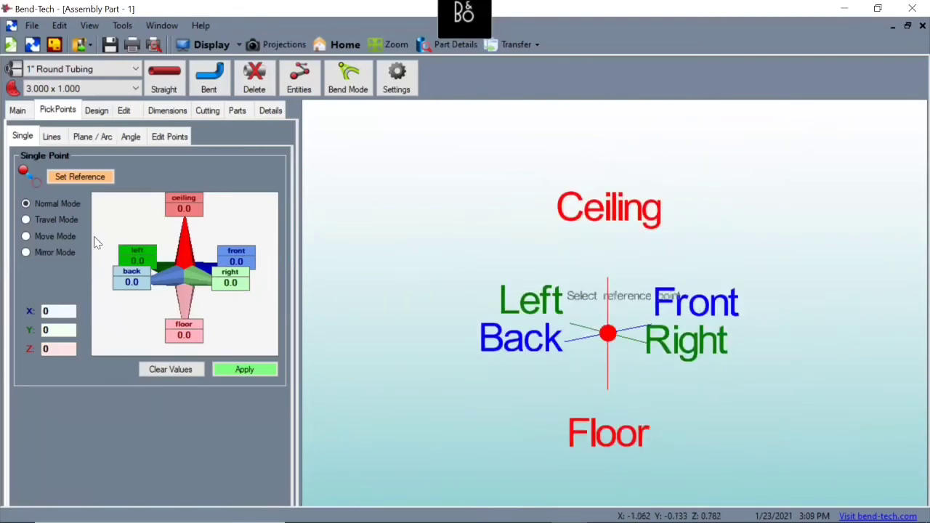